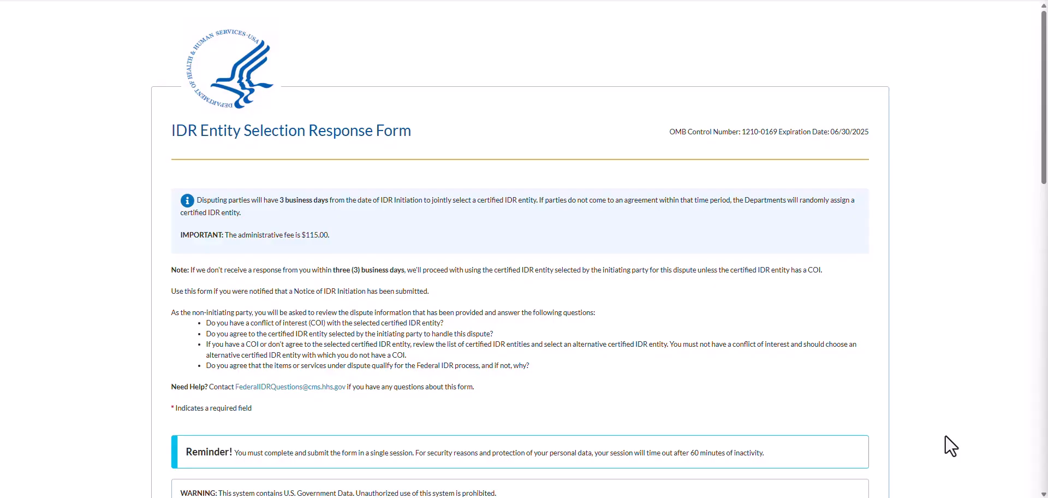
Agree to the Security and Privacy Agreement at the bottom of the terms page and continue
{"action": "scroll", "coordinate": [945, 435], "scroll_direction": "down", "scroll_amount": 1}
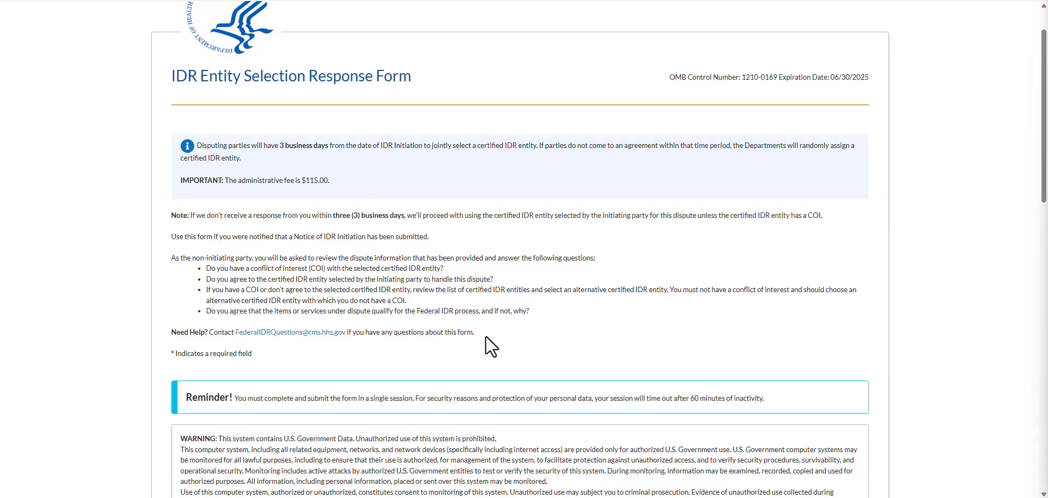
{"action": "scroll", "coordinate": [775, 377], "scroll_direction": "down", "scroll_amount": 2}
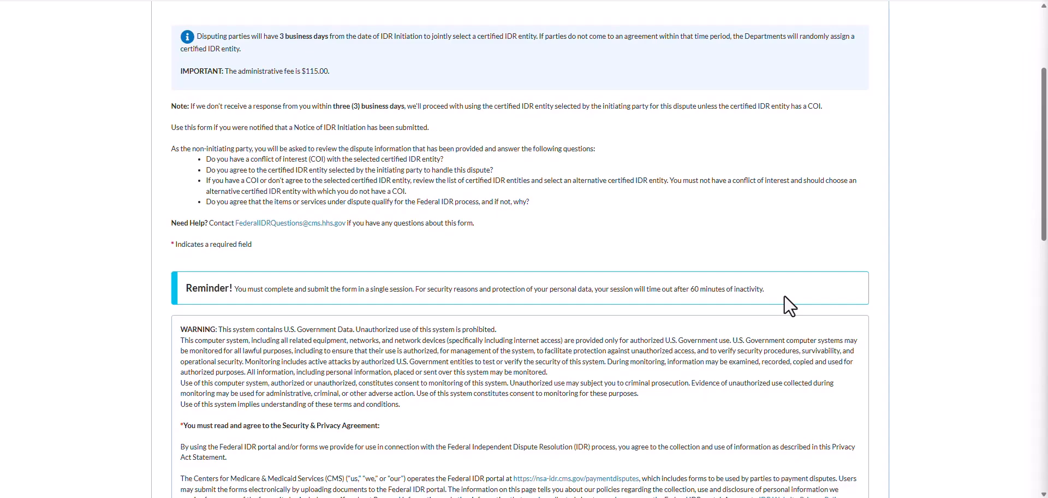
{"action": "scroll", "coordinate": [785, 296], "scroll_direction": "down", "scroll_amount": 1}
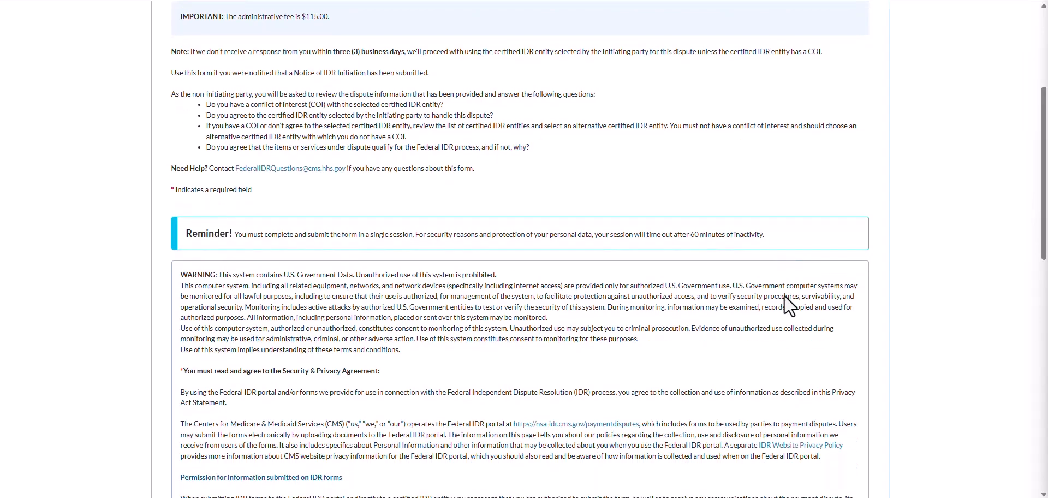
{"action": "scroll", "coordinate": [785, 296], "scroll_direction": "down", "scroll_amount": 1}
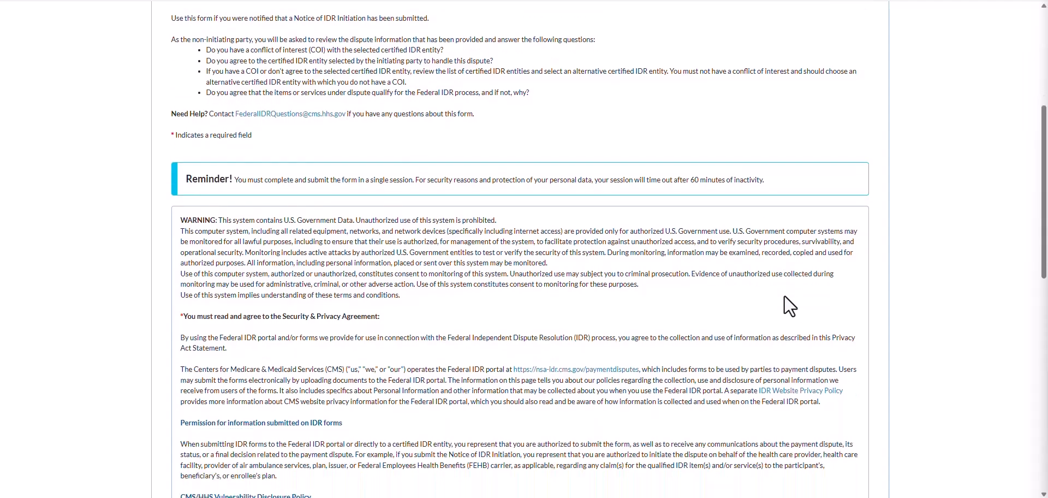
{"action": "scroll", "coordinate": [785, 296], "scroll_direction": "down", "scroll_amount": 1}
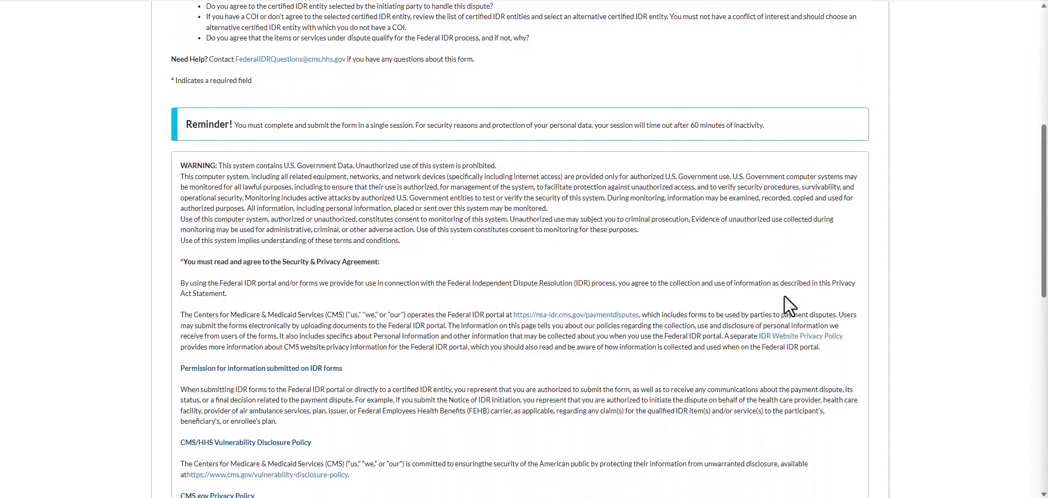
{"action": "scroll", "coordinate": [785, 296], "scroll_direction": "down", "scroll_amount": 3}
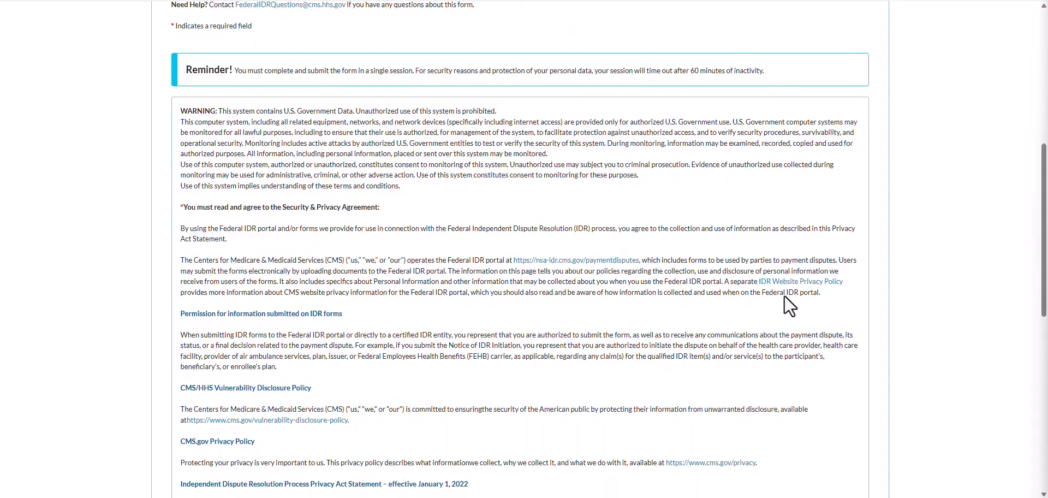
{"action": "scroll", "coordinate": [784, 296], "scroll_direction": "down", "scroll_amount": 5}
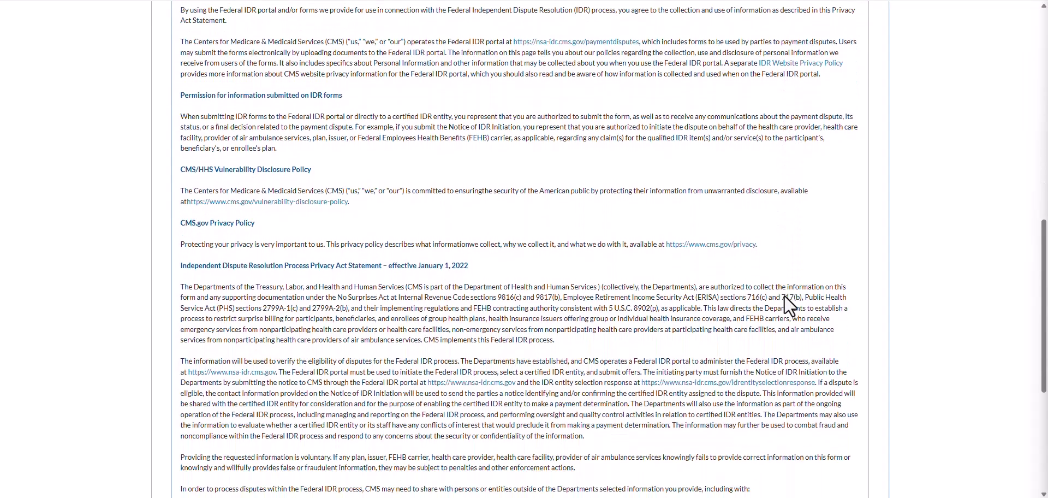
{"action": "scroll", "coordinate": [784, 296], "scroll_direction": "down", "scroll_amount": 2}
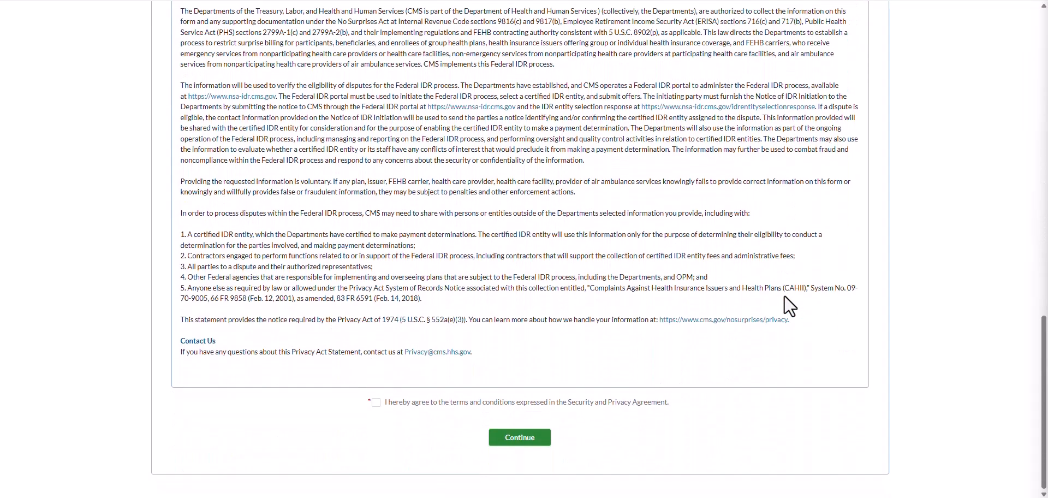
{"action": "left_click", "coordinate": [376, 404]}
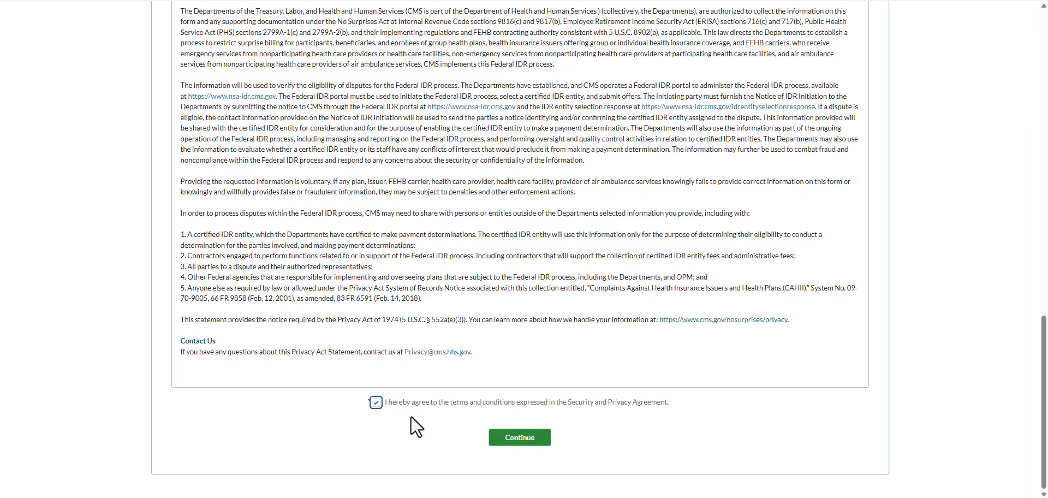
{"action": "left_click", "coordinate": [536, 449]}
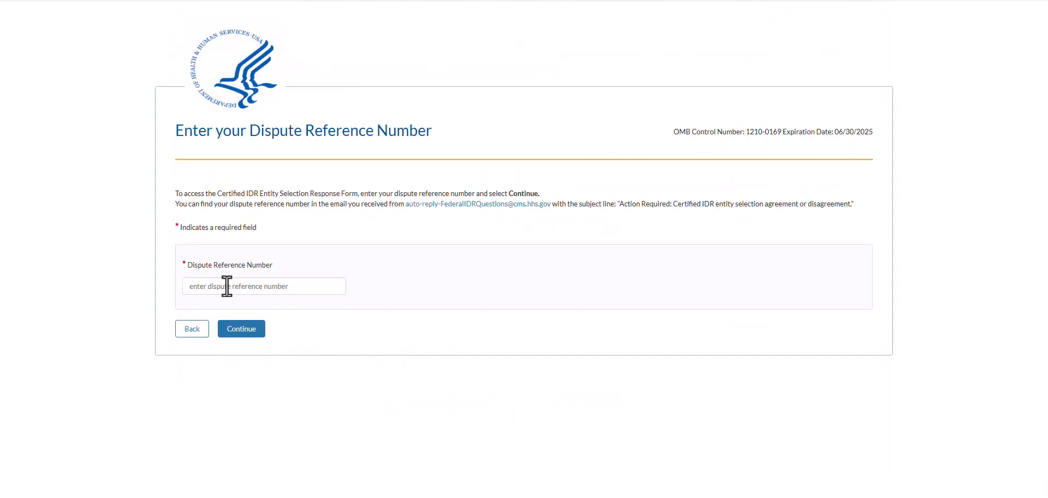
Paste the dispute reference number into its field and submit it to open the form
{"action": "left_click", "coordinate": [188, 286]}
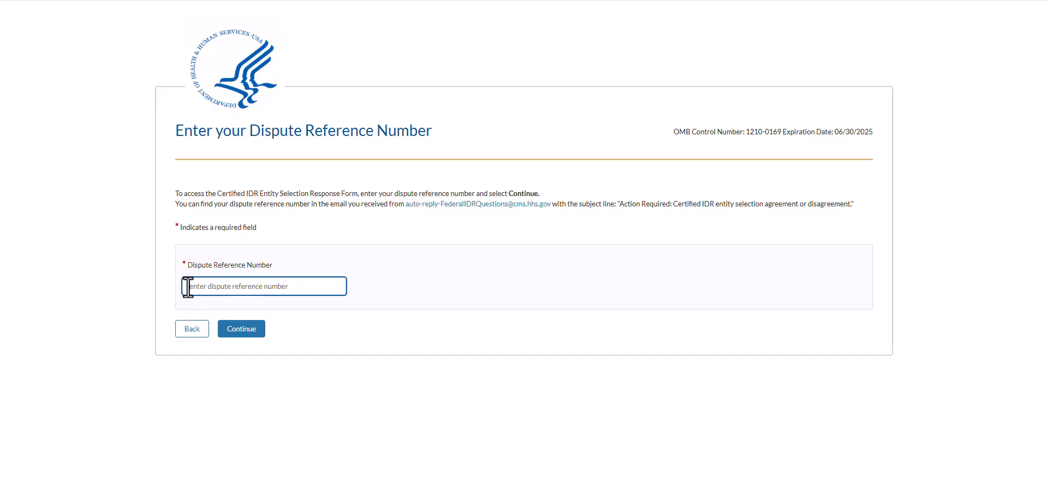
{"action": "left_click", "coordinate": [251, 335]}
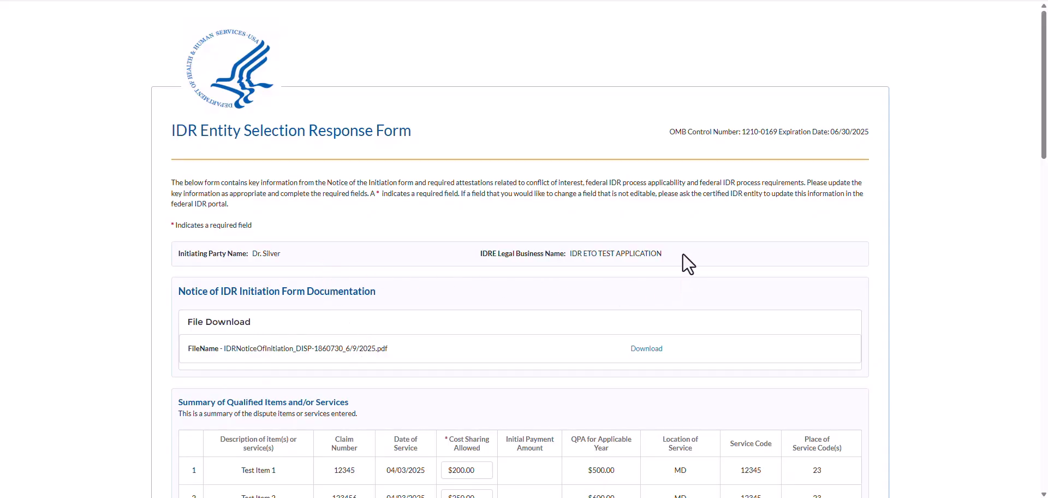
{"action": "scroll", "coordinate": [683, 254], "scroll_direction": "down", "scroll_amount": 1}
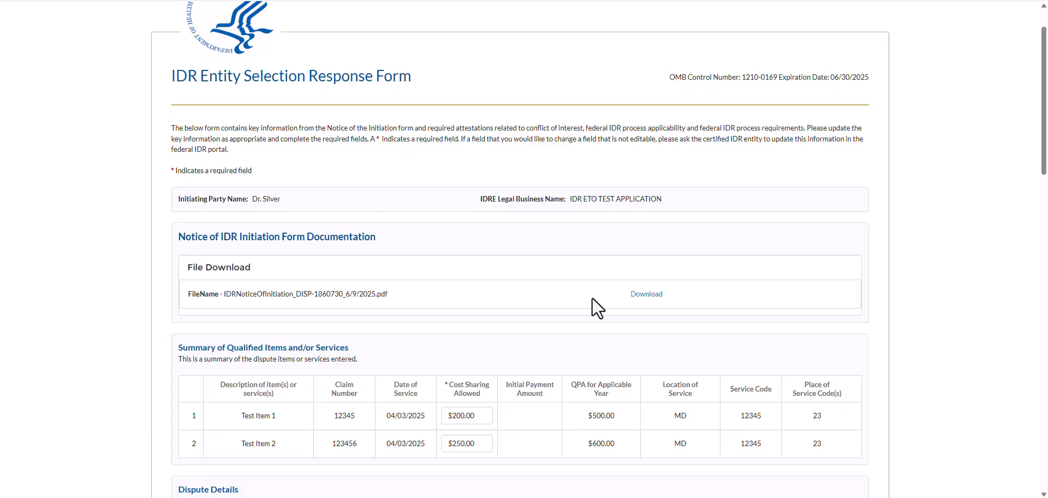
Download the Notice of IDR Initiation PDF, view it in Acrobat, then close it
{"action": "left_click", "coordinate": [637, 297]}
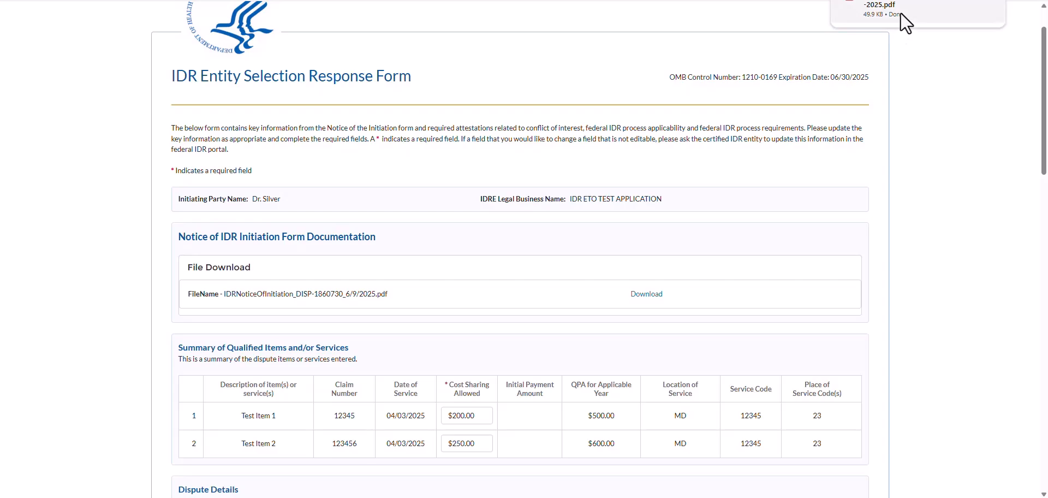
{"action": "left_click", "coordinate": [901, 13]}
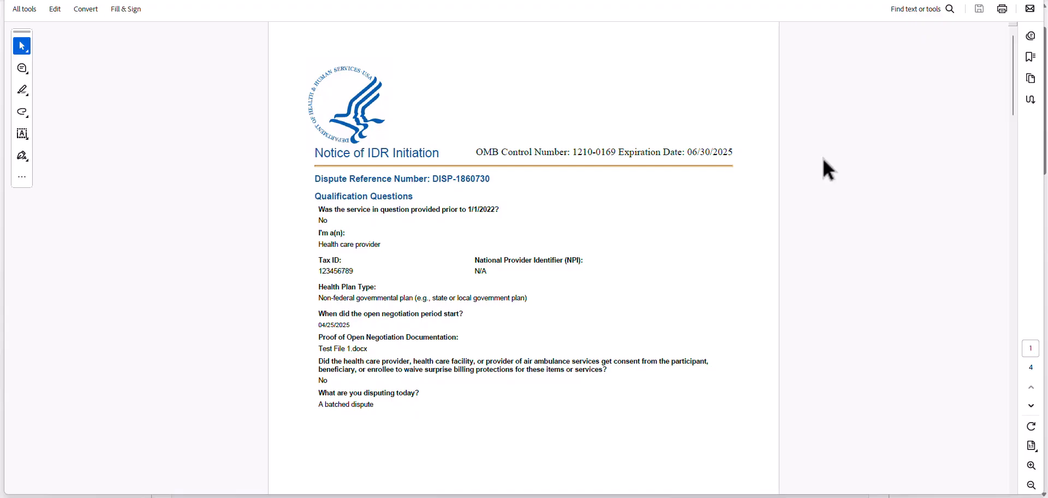
{"action": "left_click", "coordinate": [974, 1]}
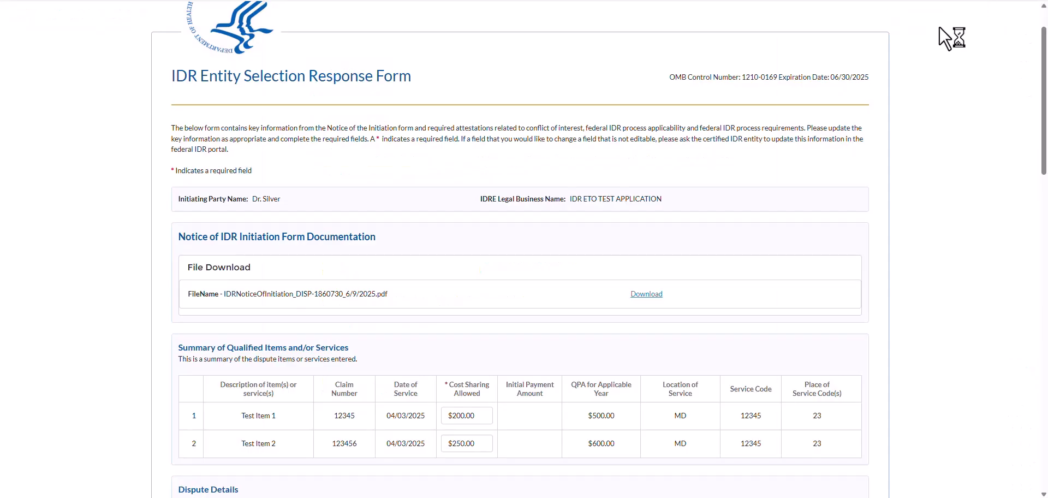
{"action": "scroll", "coordinate": [895, 336], "scroll_direction": "down", "scroll_amount": 3}
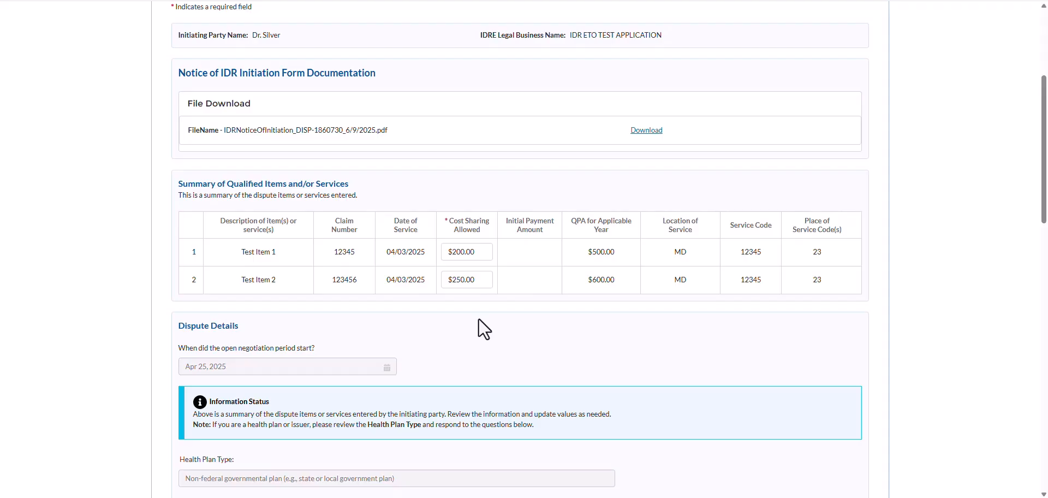
{"action": "scroll", "coordinate": [479, 320], "scroll_direction": "down", "scroll_amount": 3}
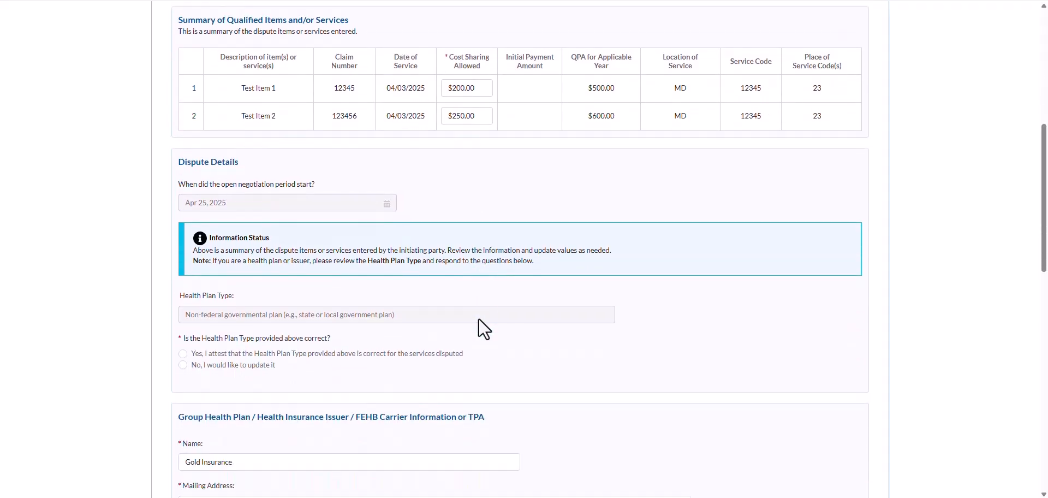
{"action": "scroll", "coordinate": [479, 319], "scroll_direction": "down", "scroll_amount": 1}
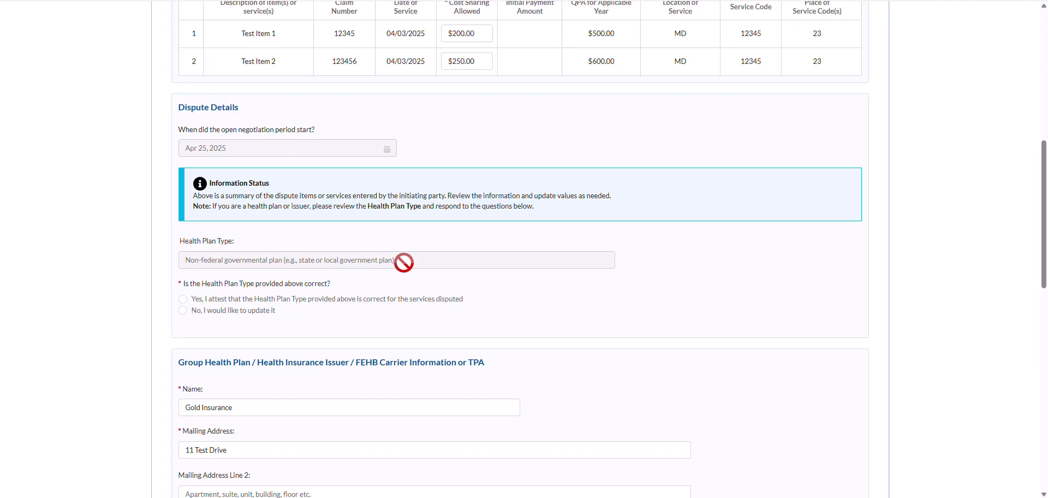
Attest 'Yes' that the Health Plan Type is correct and set Funding Type to Self-insured
{"action": "left_click", "coordinate": [183, 299]}
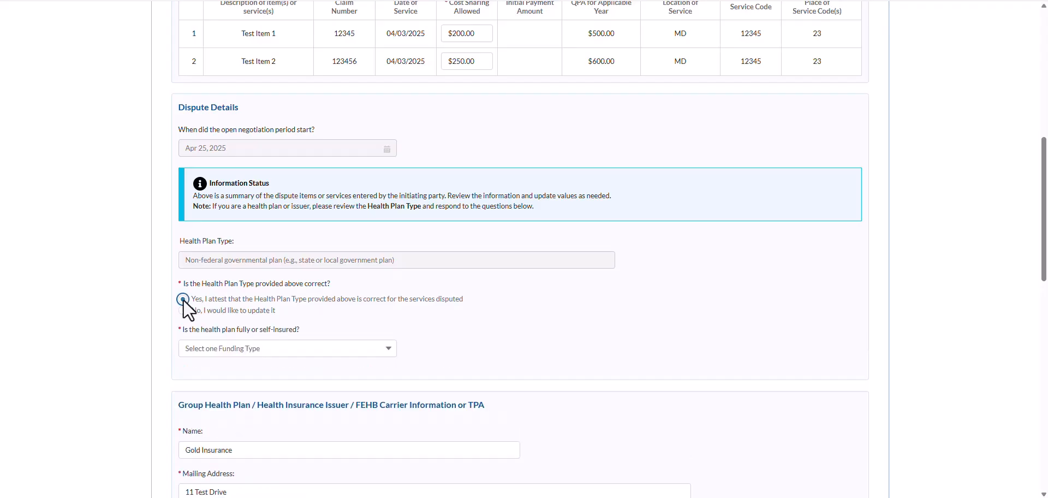
{"action": "left_click", "coordinate": [226, 352]}
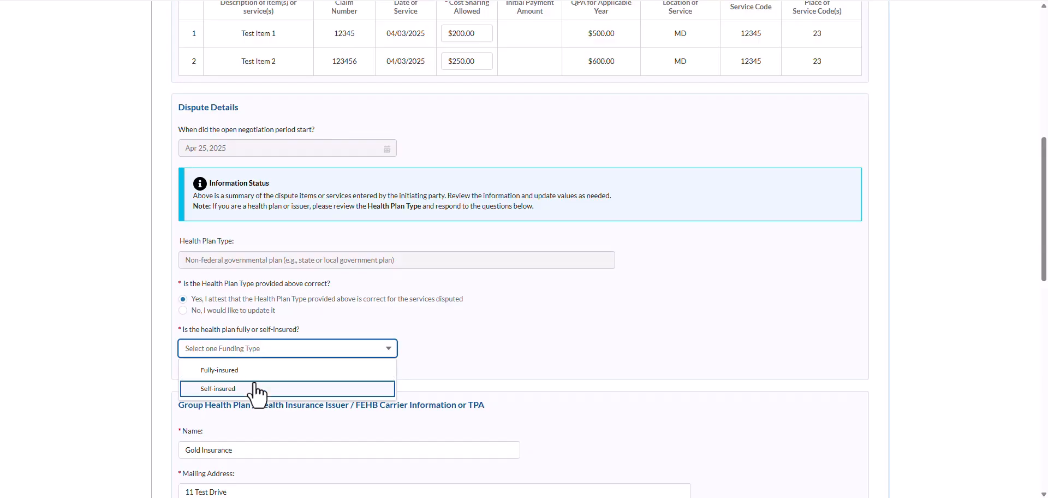
{"action": "left_click", "coordinate": [257, 389]}
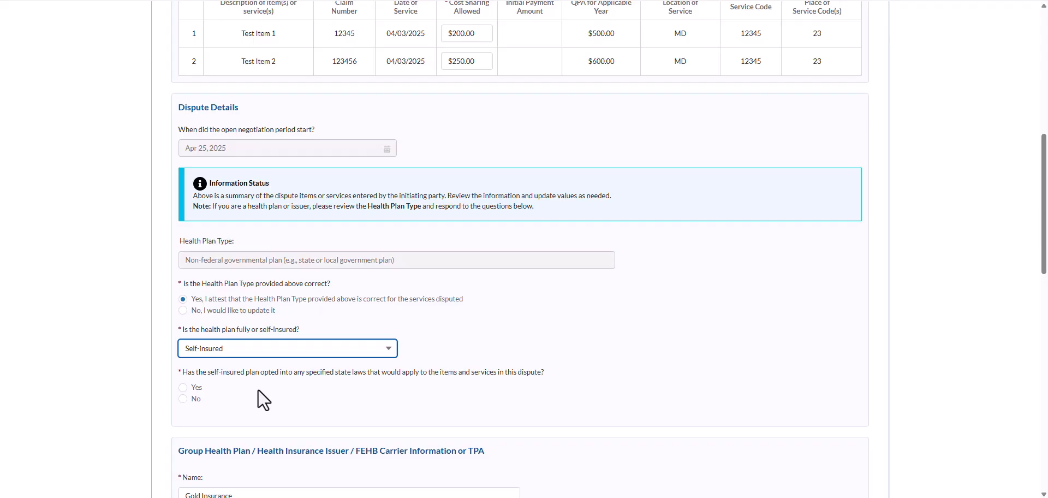
Mark the Health Plan Type as needing update and set it to Other, Medicare
{"action": "left_click", "coordinate": [184, 310]}
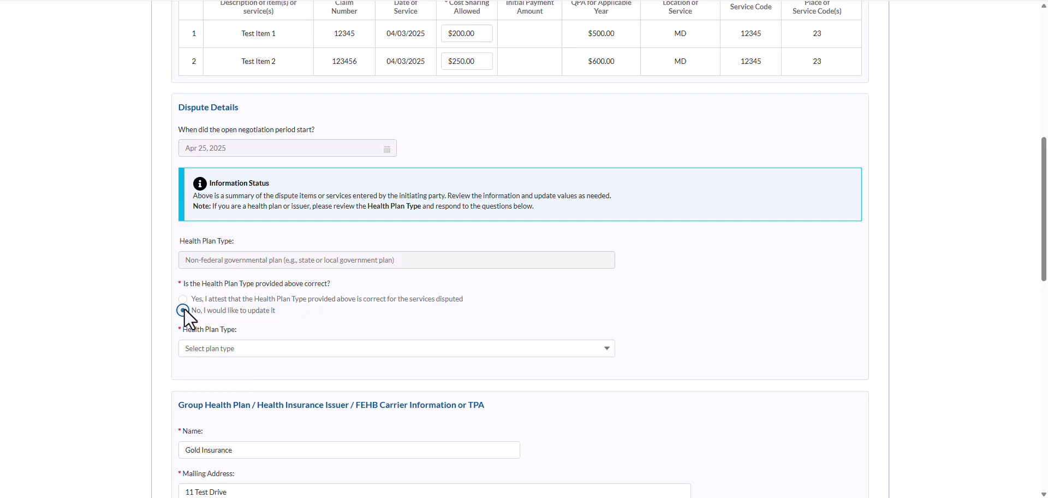
{"action": "left_click", "coordinate": [247, 354]}
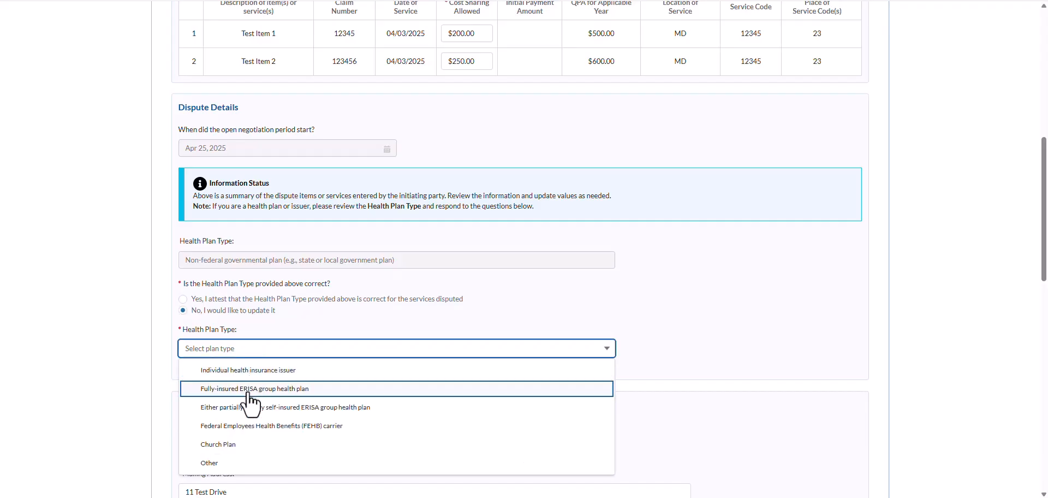
{"action": "left_click", "coordinate": [244, 464]}
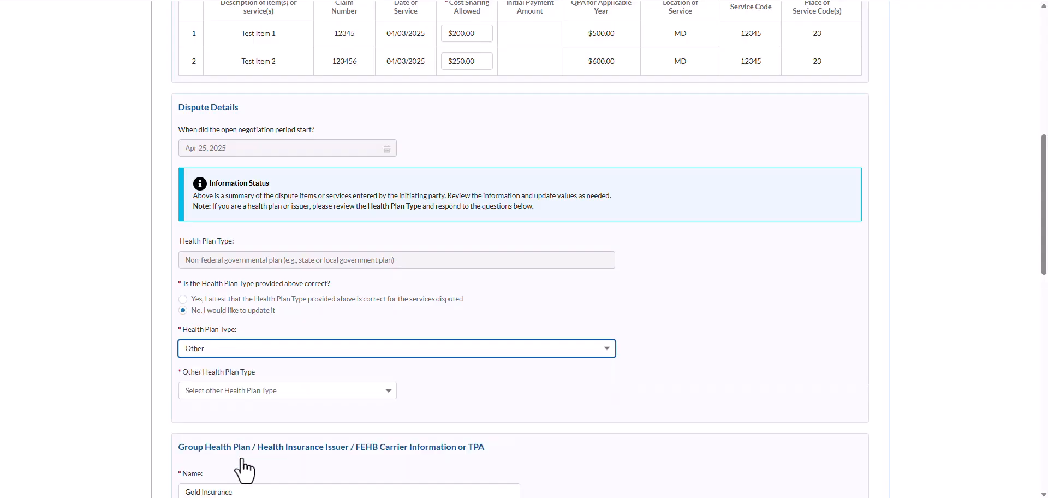
{"action": "left_click", "coordinate": [310, 391]}
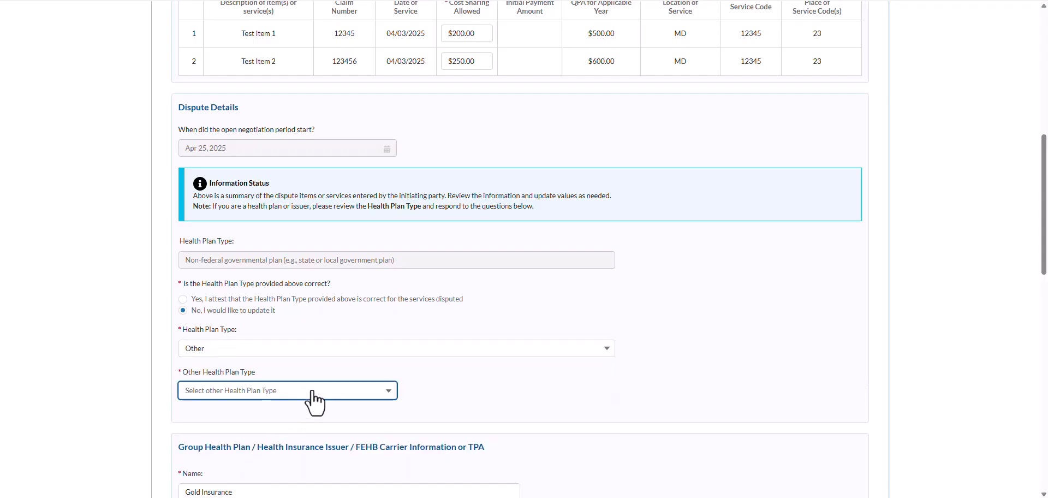
{"action": "scroll", "coordinate": [316, 431], "scroll_direction": "down", "scroll_amount": 3}
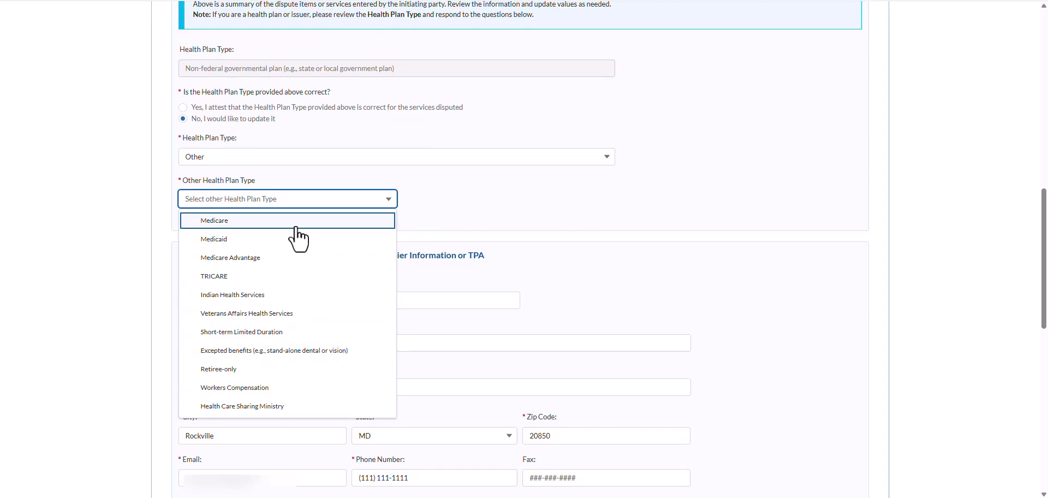
{"action": "left_click", "coordinate": [296, 228]}
Save the Gold Insurance plan and contact details with Save & Continue
{"action": "scroll", "coordinate": [296, 229], "scroll_direction": "down", "scroll_amount": 1}
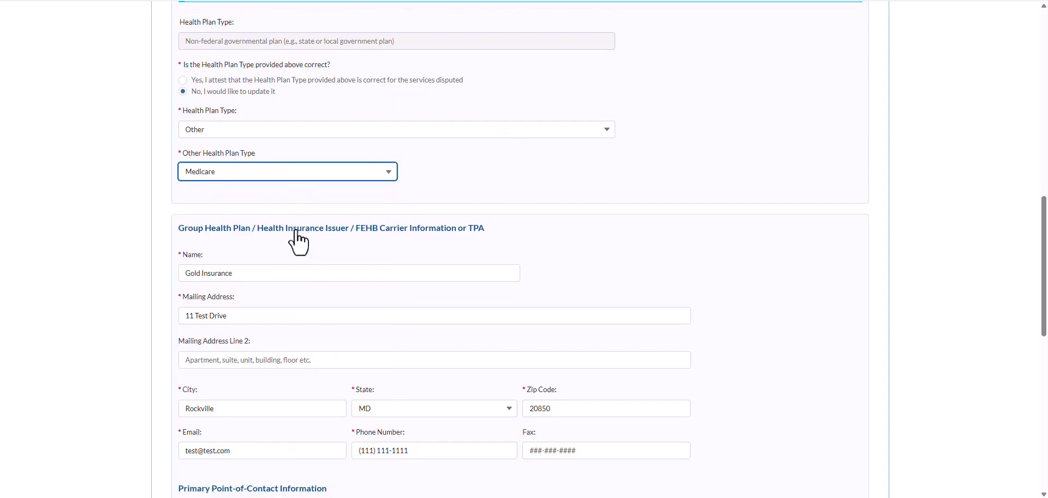
{"action": "scroll", "coordinate": [300, 243], "scroll_direction": "down", "scroll_amount": 3}
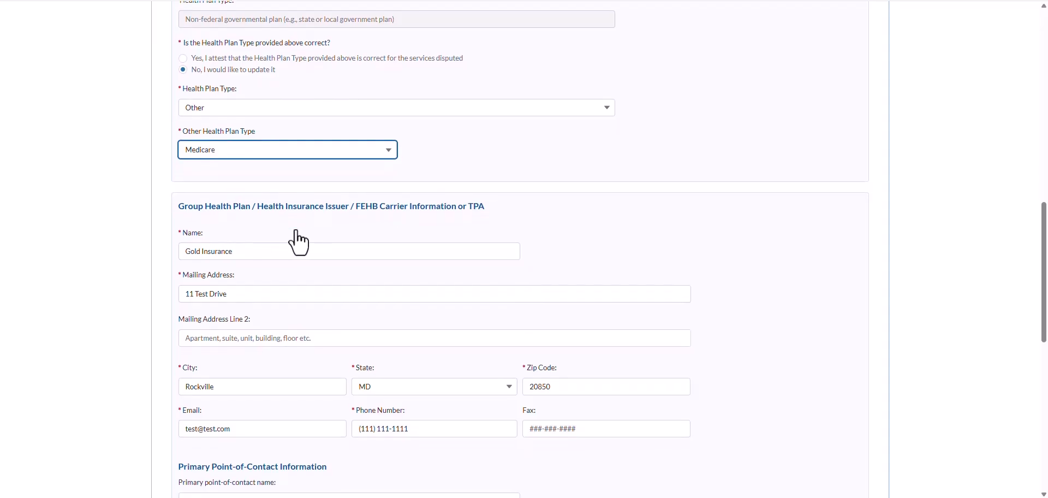
{"action": "scroll", "coordinate": [299, 243], "scroll_direction": "down", "scroll_amount": 3}
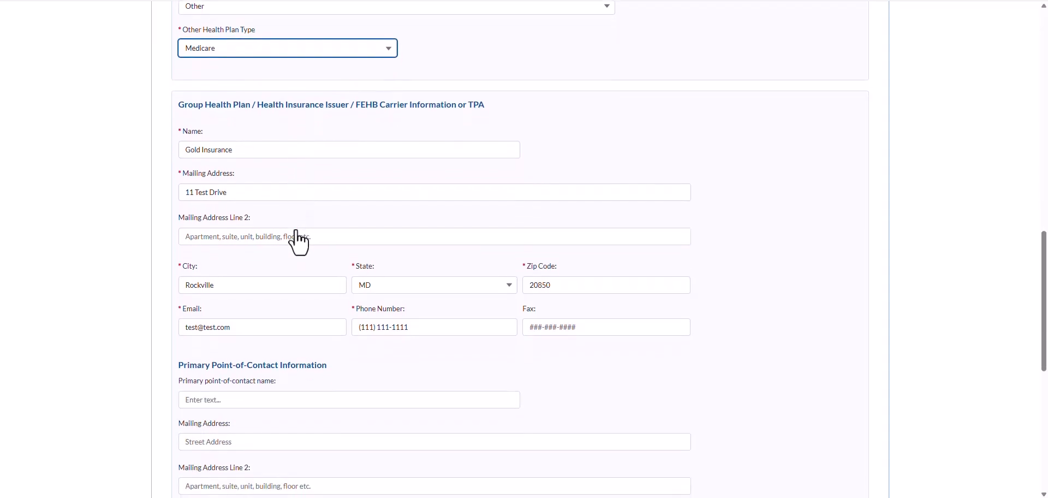
{"action": "scroll", "coordinate": [299, 243], "scroll_direction": "down", "scroll_amount": 1}
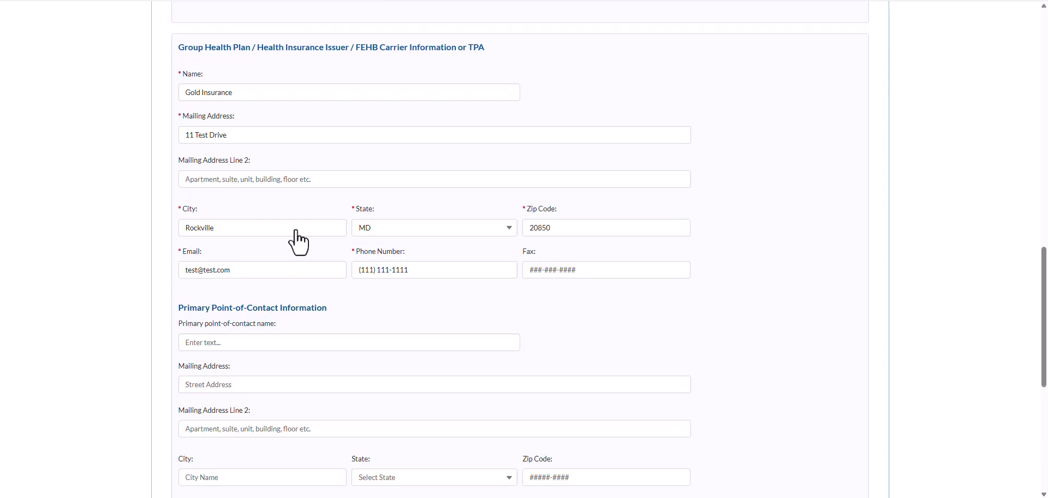
{"action": "scroll", "coordinate": [299, 243], "scroll_direction": "down", "scroll_amount": 9}
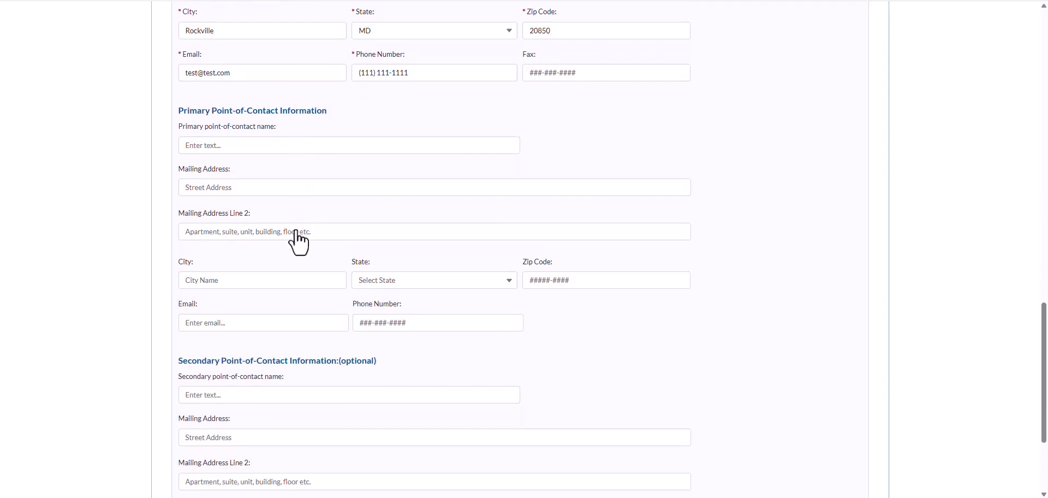
{"action": "scroll", "coordinate": [299, 243], "scroll_direction": "down", "scroll_amount": 7}
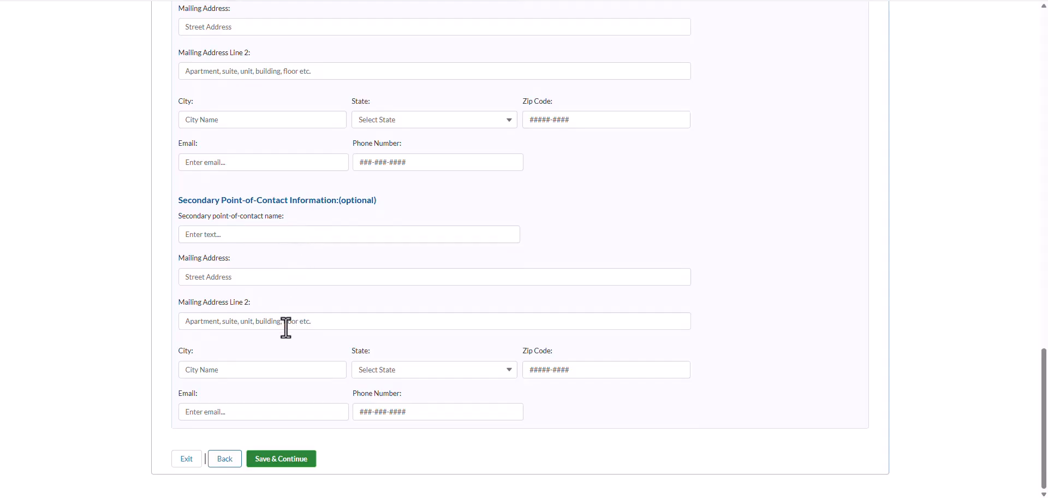
{"action": "left_click", "coordinate": [278, 466]}
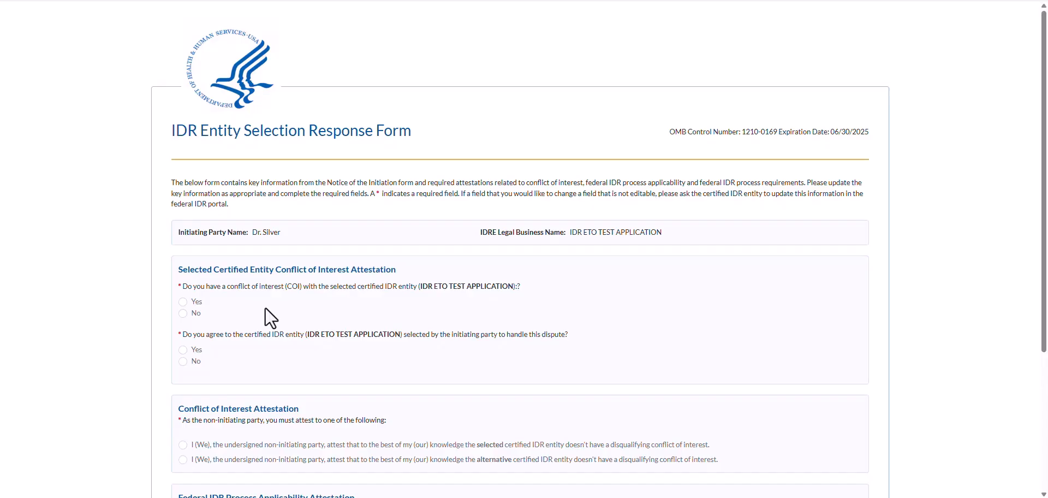
Answer Yes to a conflict of interest and review the alternative IDR entity list without choosing
{"action": "left_click", "coordinate": [184, 302]}
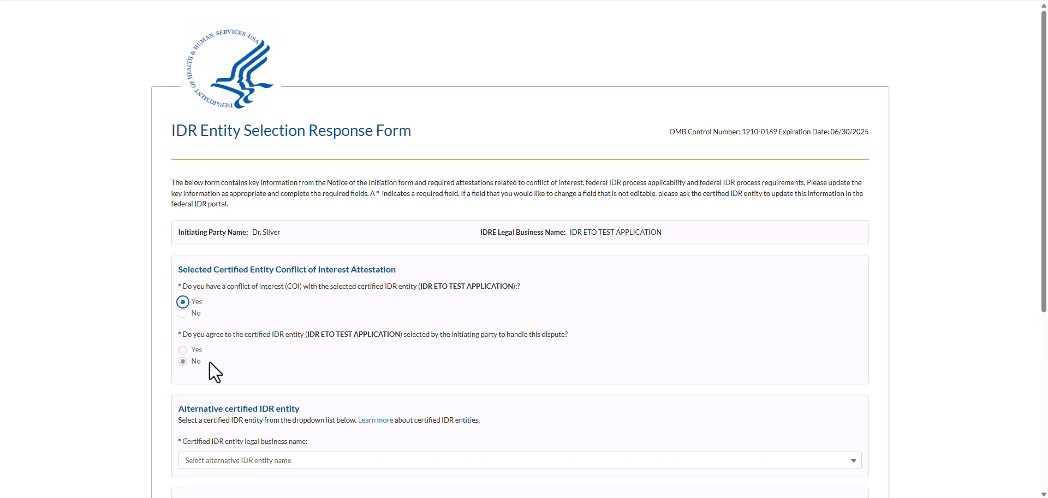
{"action": "scroll", "coordinate": [209, 363], "scroll_direction": "down", "scroll_amount": 2}
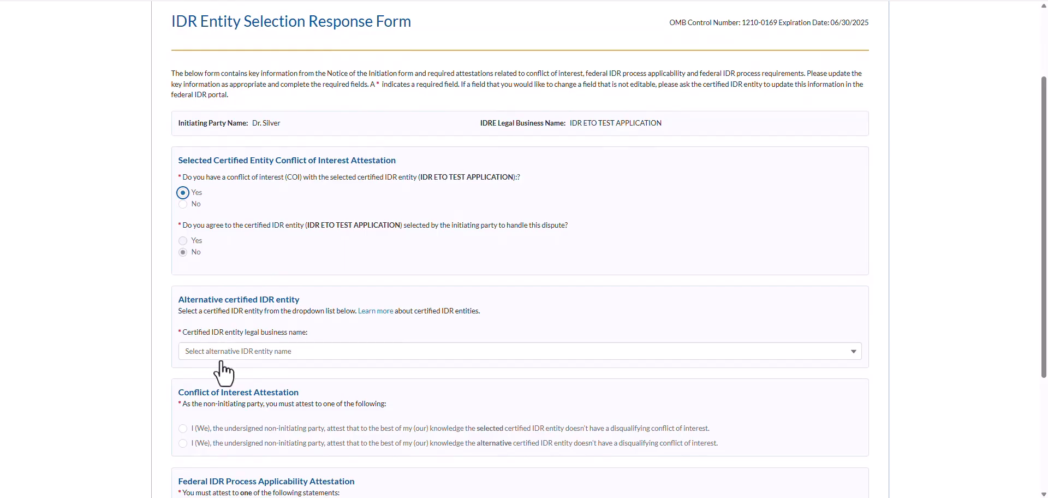
{"action": "left_click", "coordinate": [229, 358]}
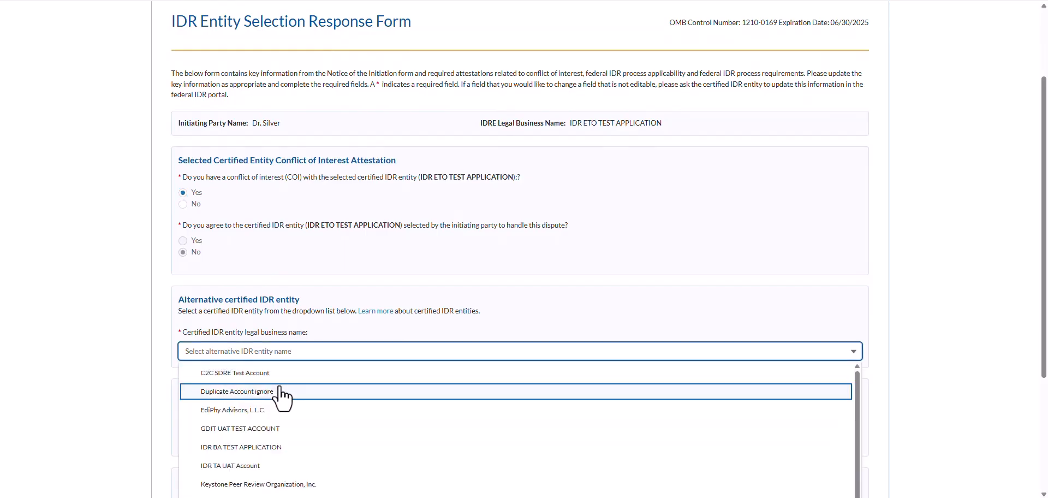
{"action": "scroll", "coordinate": [280, 391], "scroll_direction": "down", "scroll_amount": 1}
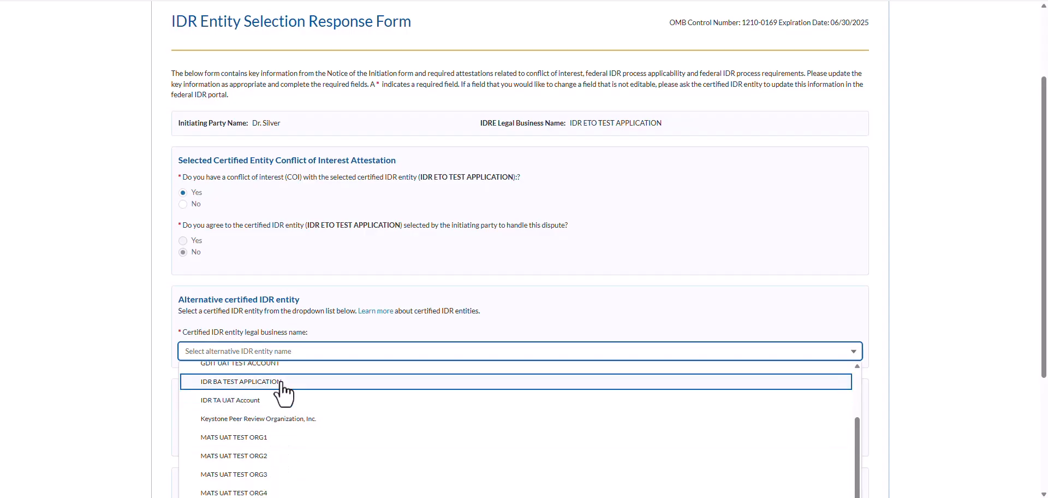
{"action": "left_click", "coordinate": [286, 329]}
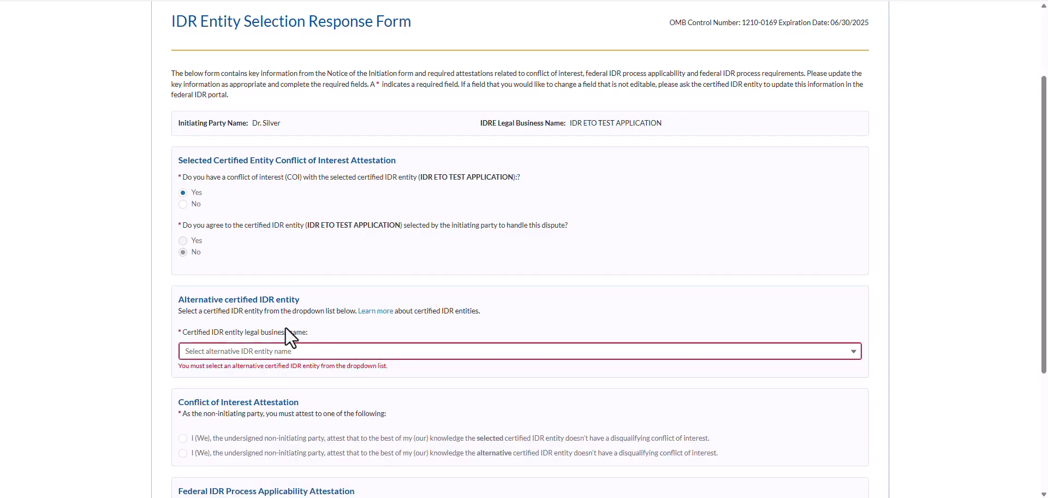
Change the conflict answer to No and accept IDR ETO TEST APPLICATION as the IDR entity
{"action": "left_click", "coordinate": [184, 205]}
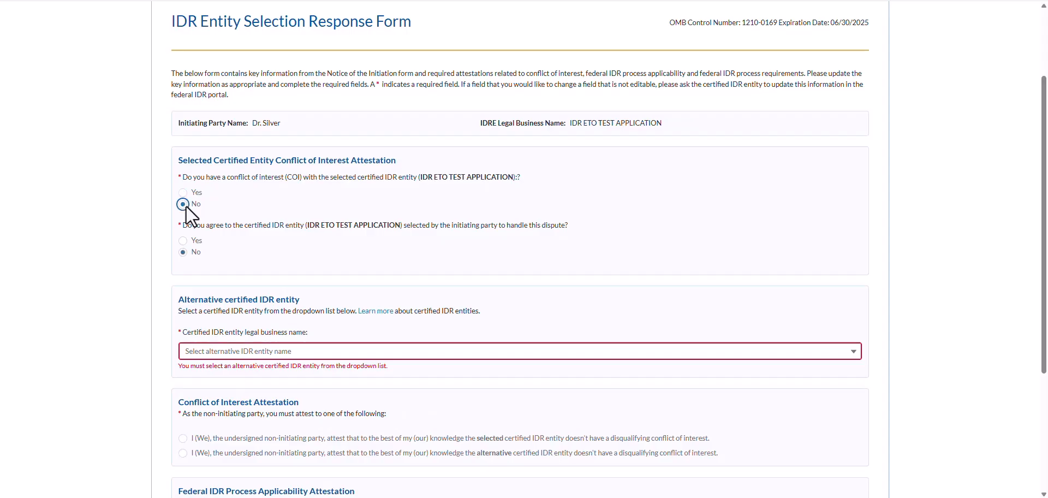
{"action": "left_click", "coordinate": [183, 241]}
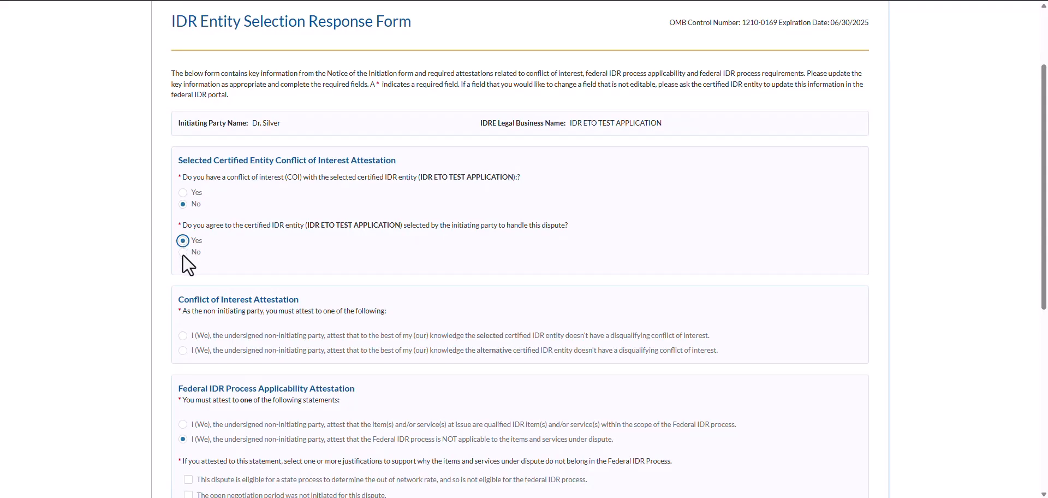
{"action": "left_click", "coordinate": [184, 252]}
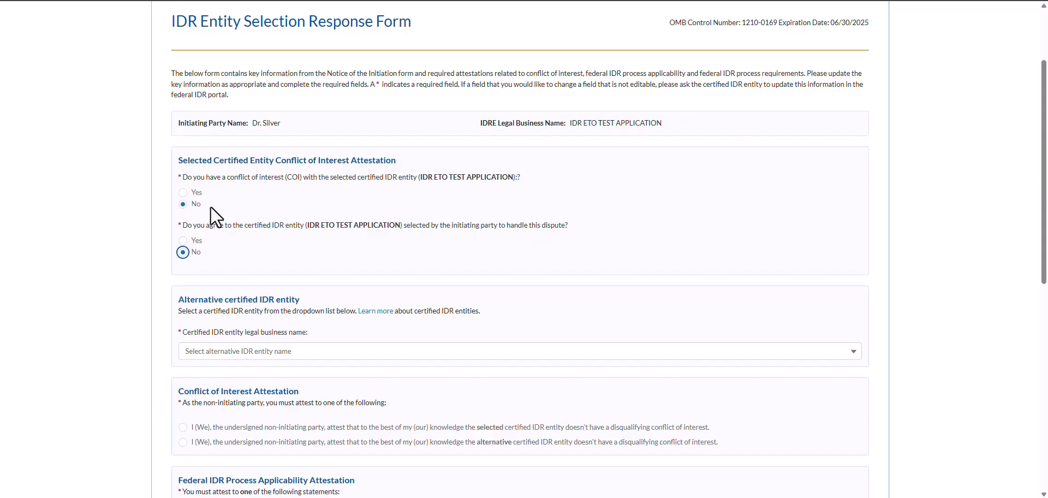
{"action": "left_click", "coordinate": [184, 241]}
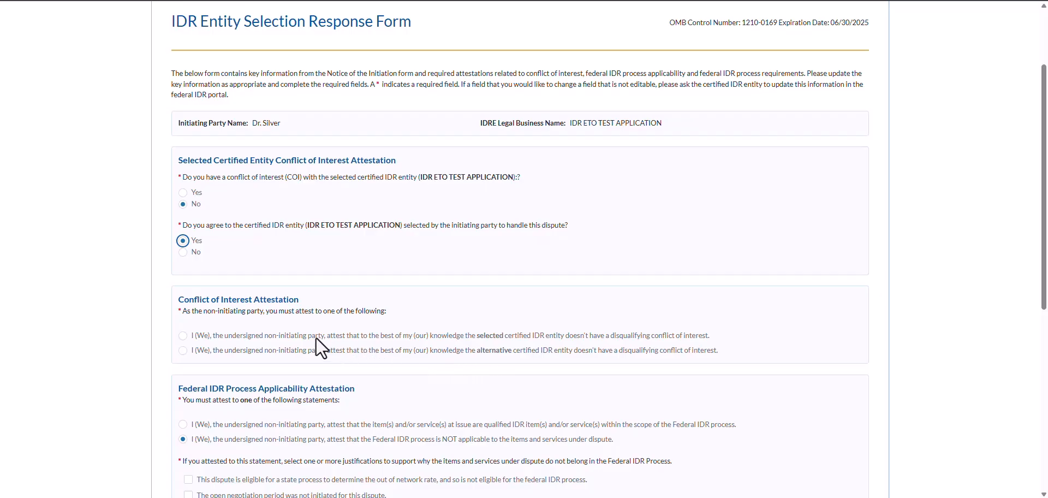
Tick the first Conflict of Interest Attestation confirming the entity has no disqualifying conflict
{"action": "left_click", "coordinate": [183, 335]}
{"action": "scroll", "coordinate": [260, 348], "scroll_direction": "down", "scroll_amount": 3}
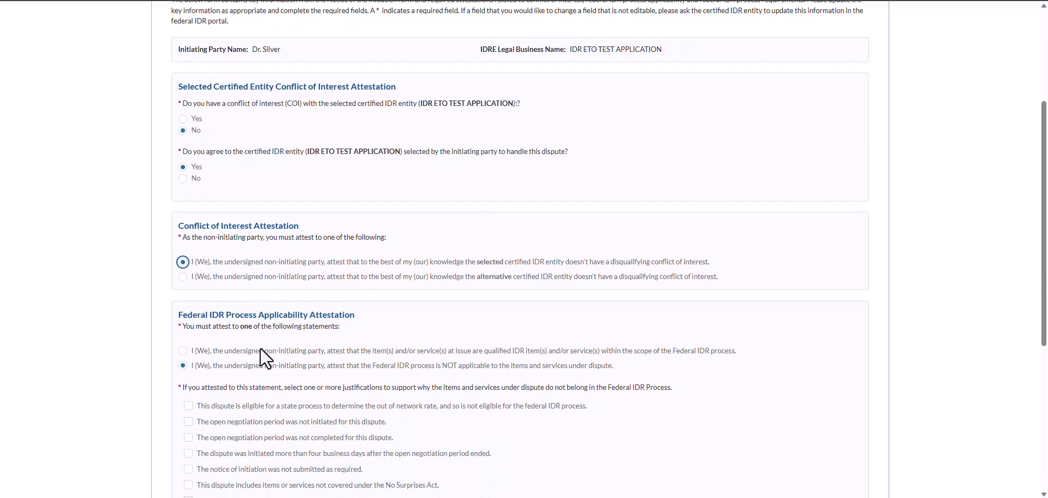
{"action": "scroll", "coordinate": [260, 349], "scroll_direction": "down", "scroll_amount": 2}
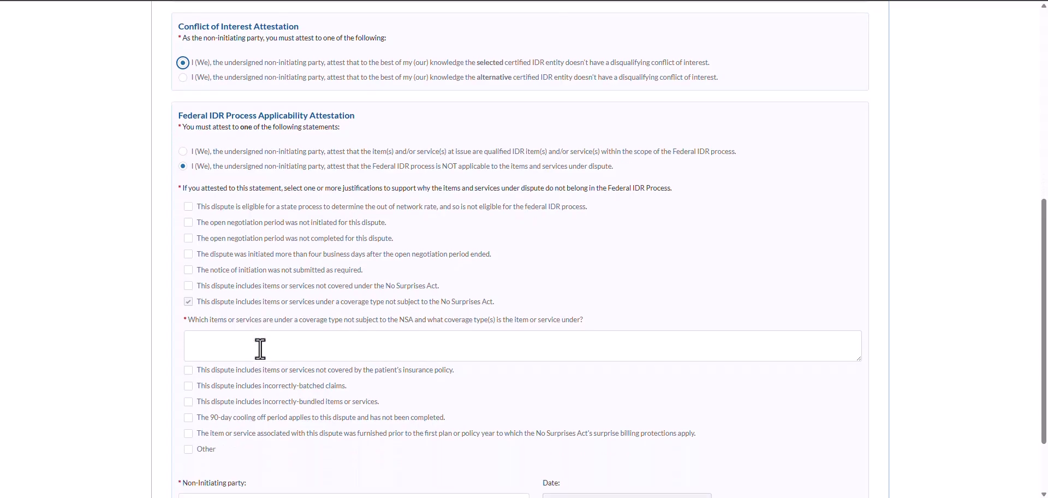
{"action": "scroll", "coordinate": [263, 346], "scroll_direction": "down", "scroll_amount": 1}
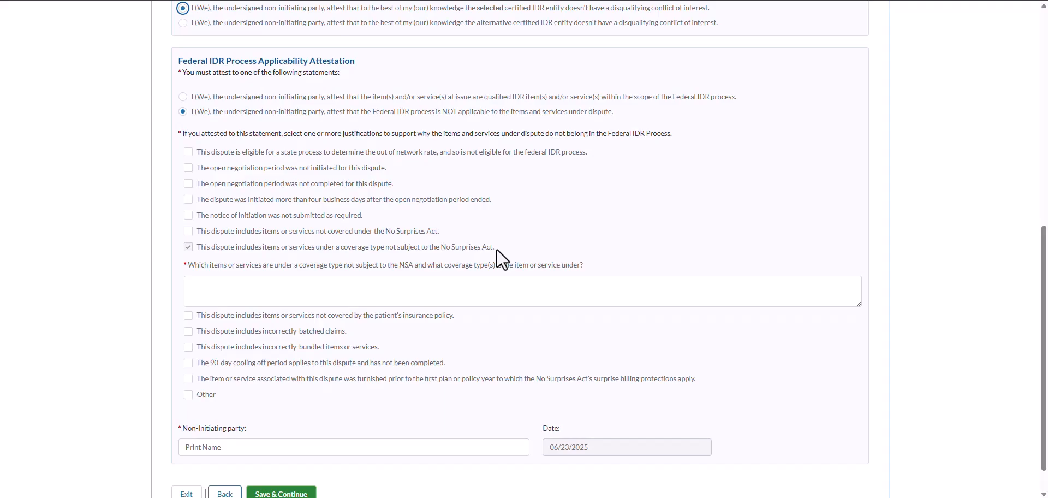
List 'Test Item 1, Test Item 2' as non-NSA coverage items and enter the party's printed name
{"action": "left_click", "coordinate": [462, 286]}
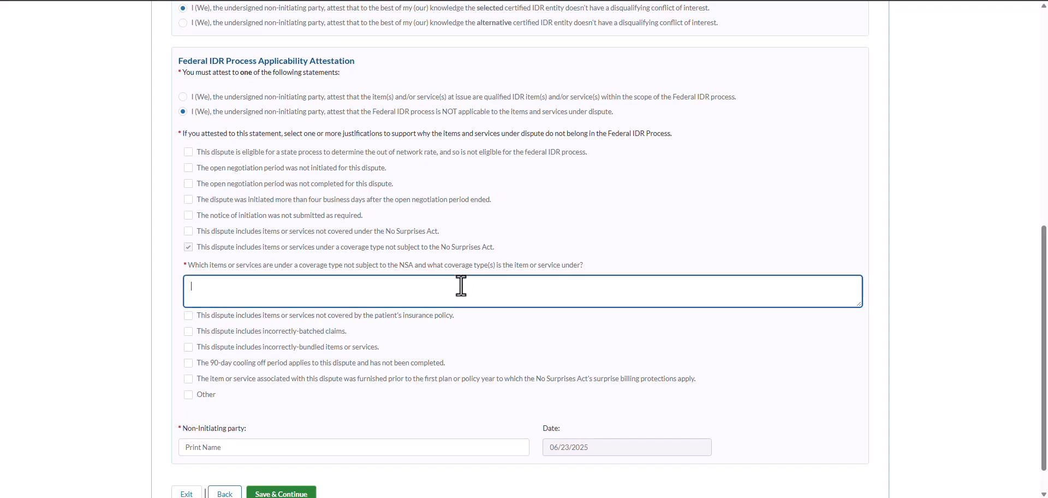
{"action": "type", "text": "Test Item 1, Test Item 2"}
{"action": "left_click", "coordinate": [189, 332]}
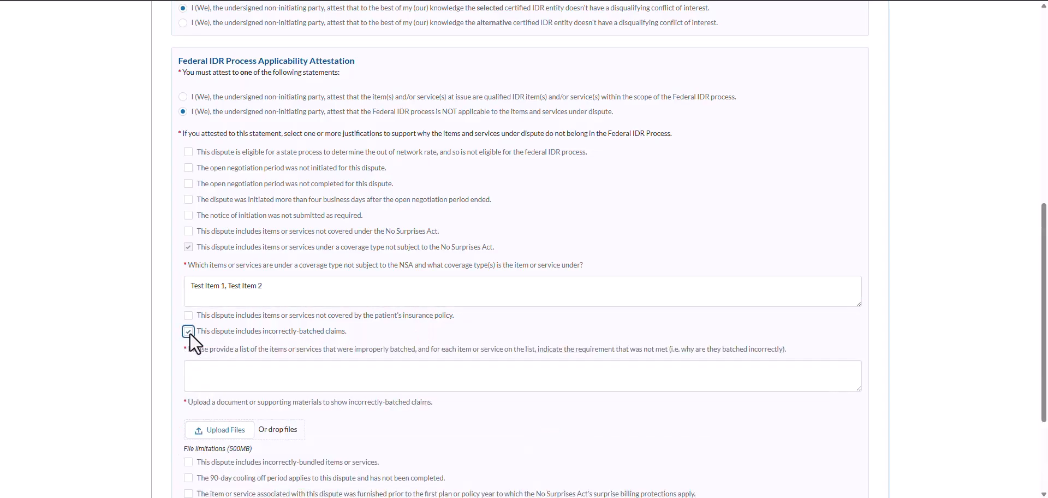
{"action": "scroll", "coordinate": [177, 369], "scroll_direction": "down", "scroll_amount": 1}
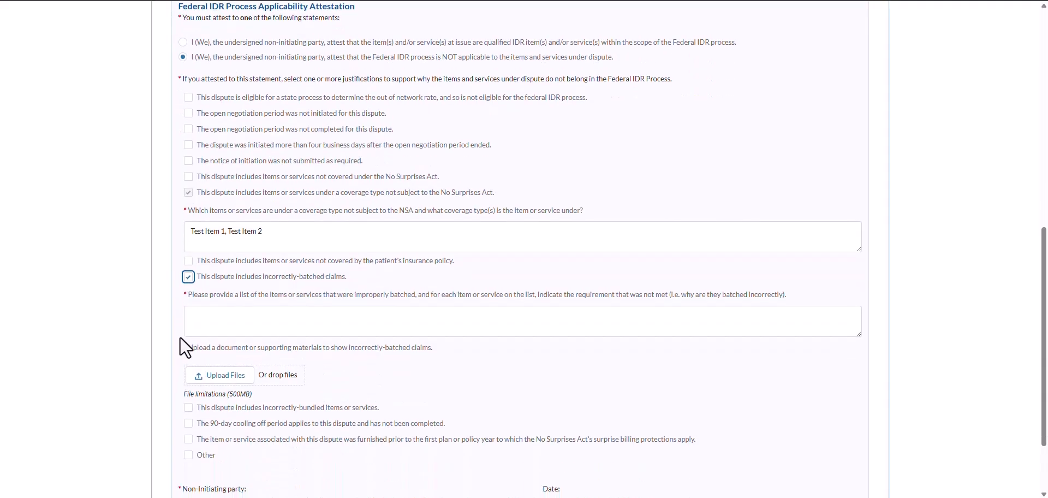
{"action": "left_click", "coordinate": [189, 278]}
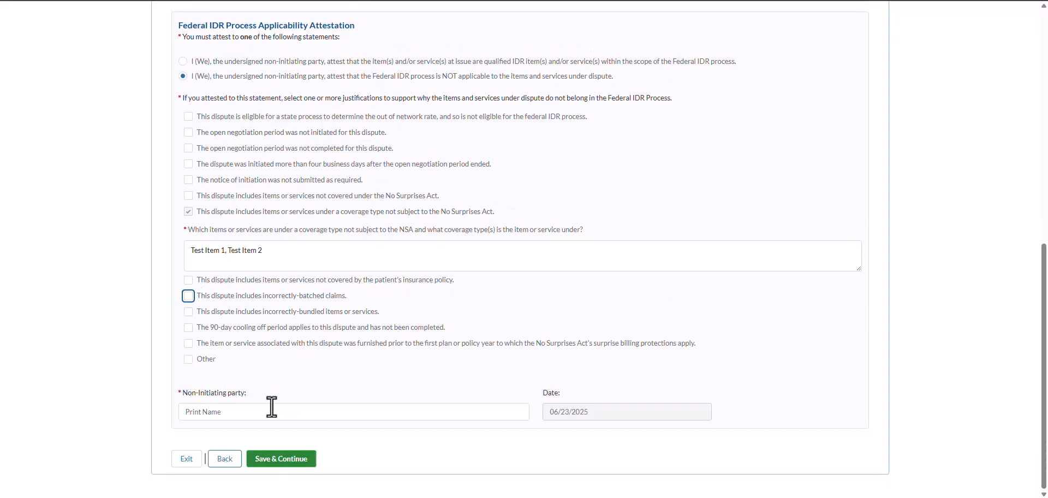
{"action": "left_click", "coordinate": [187, 413]}
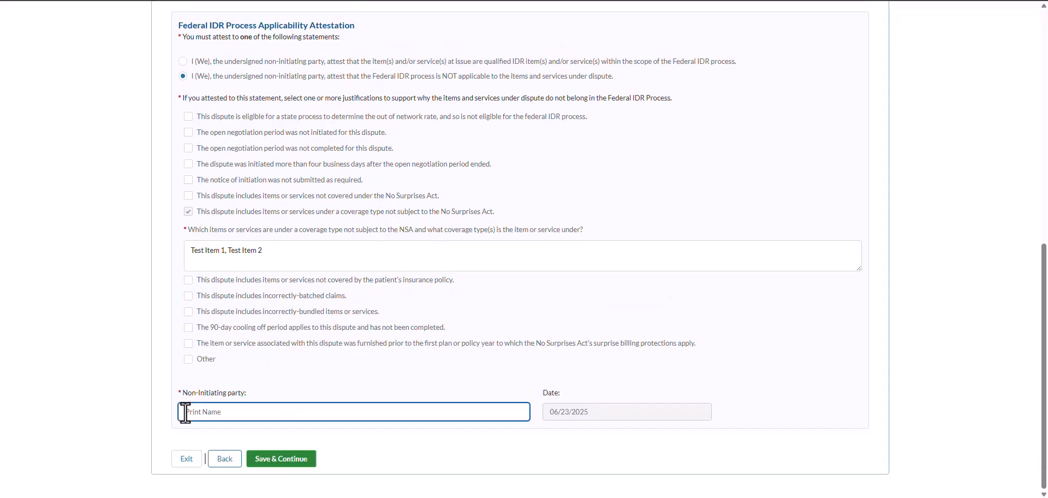
{"action": "type", "text": "TL Test"}
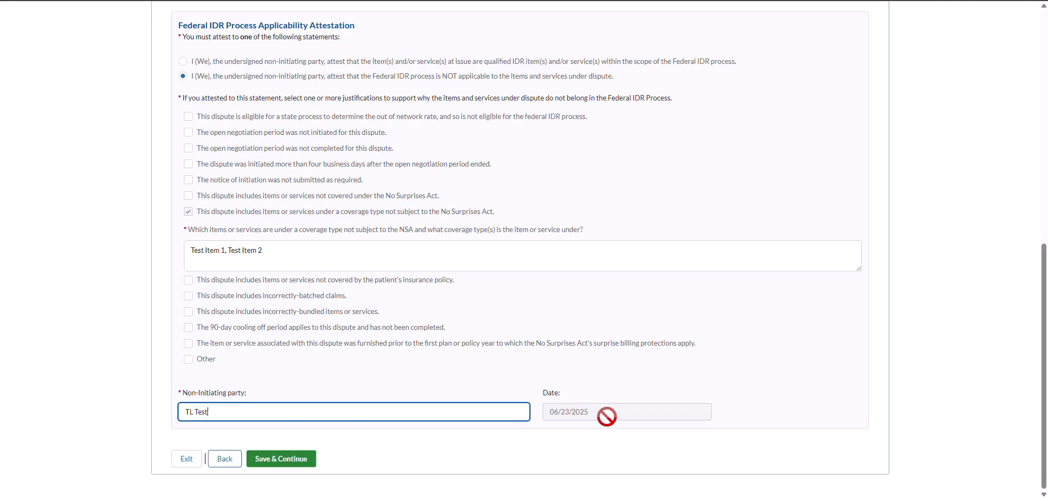
Save the attestations, move to Sign & Submit, and enter the non-initiating party's printed name
{"action": "left_click", "coordinate": [276, 463]}
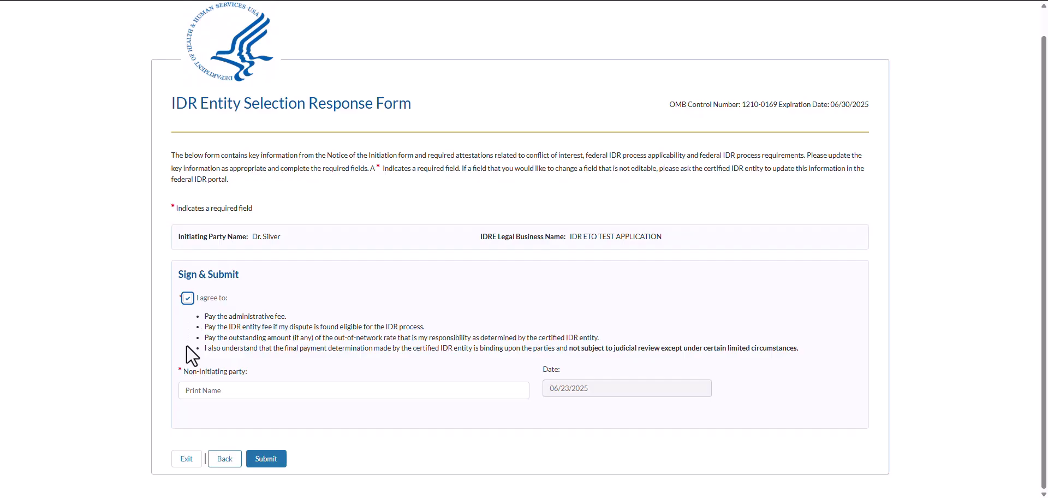
{"action": "left_click", "coordinate": [185, 390]}
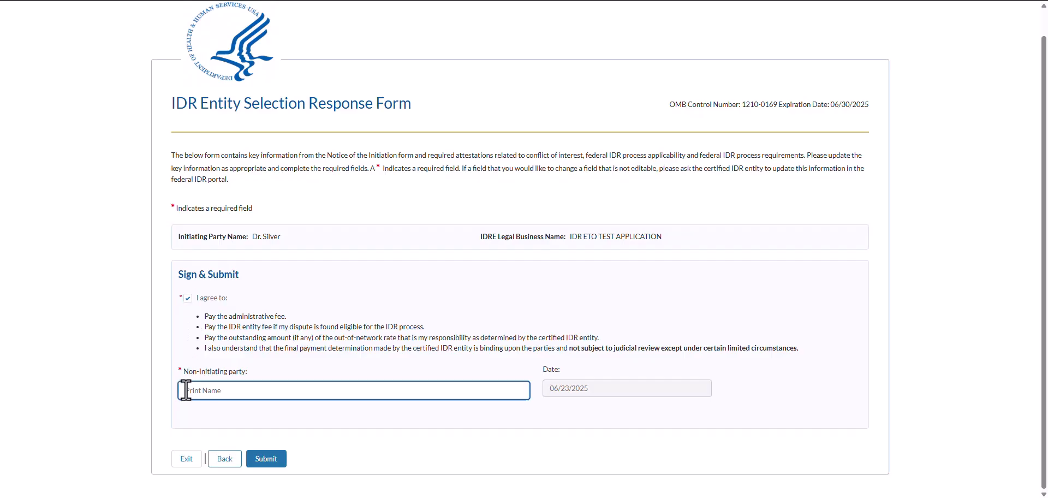
{"action": "type", "text": "FL Test"}
Submit the signed IDR Entity Selection Response Form, then download and open its confirmation PDF
{"action": "left_click", "coordinate": [262, 465]}
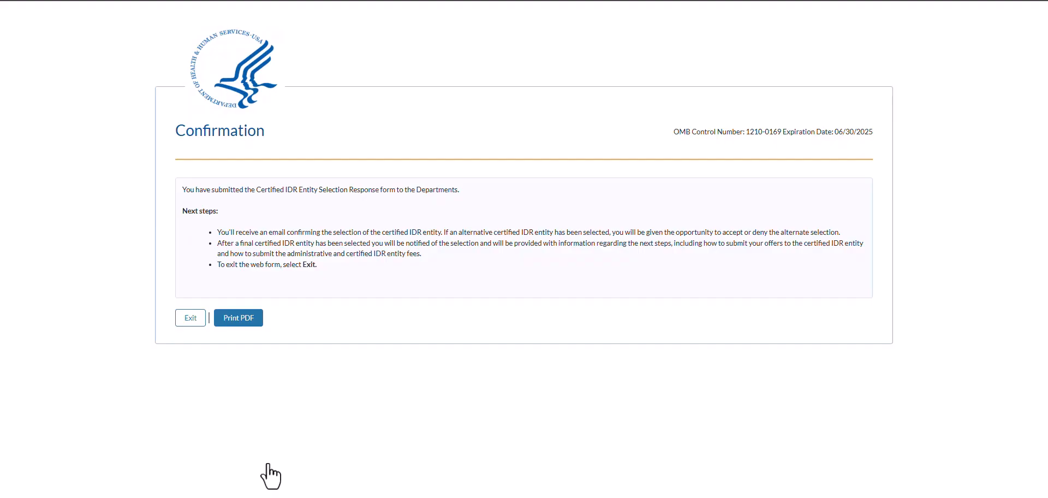
{"action": "left_click", "coordinate": [254, 328]}
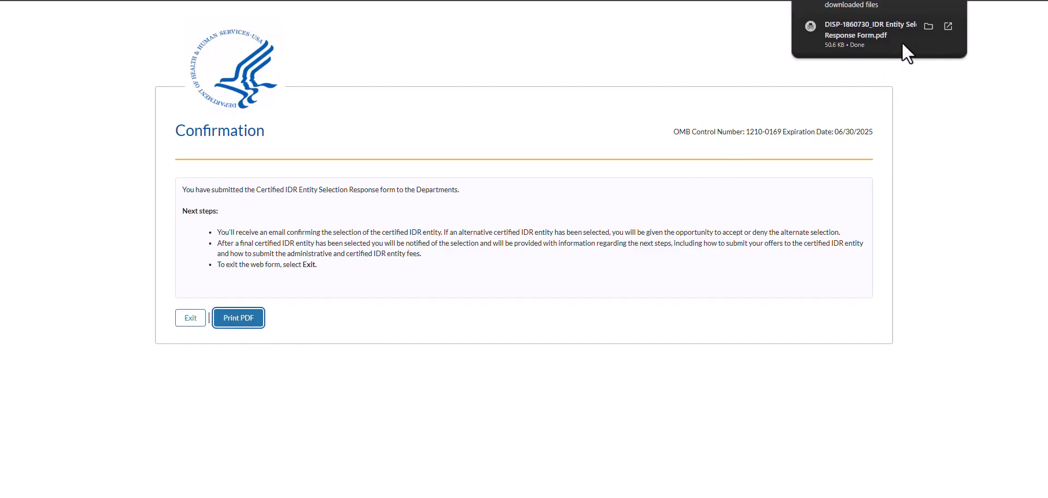
{"action": "left_click", "coordinate": [907, 42]}
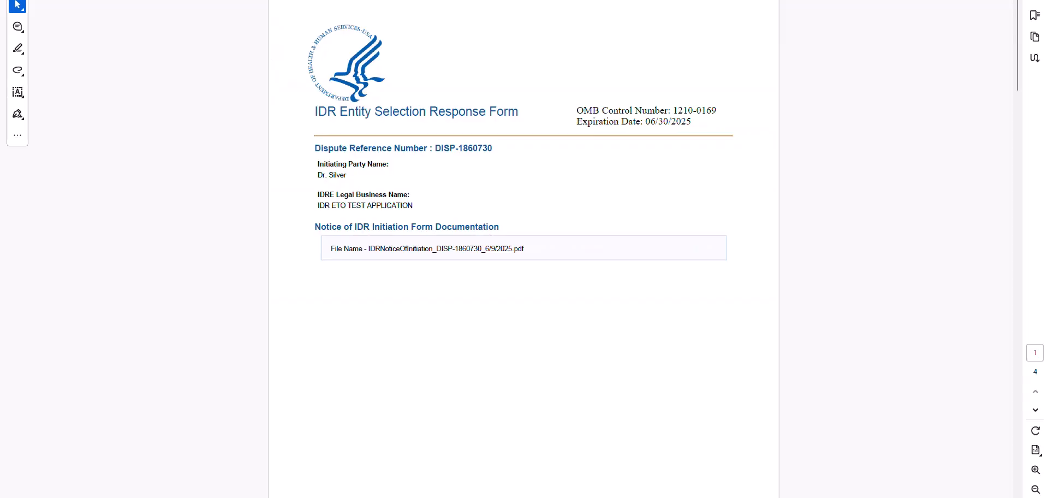
Close the response form PDF viewer to return to the Confirmation page
{"action": "left_click", "coordinate": [1036, 0]}
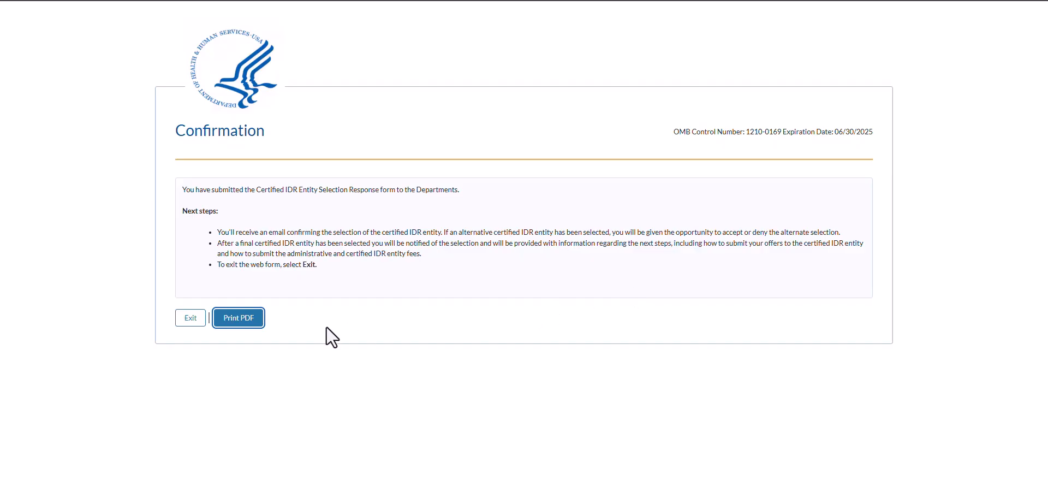
Exit the submitted web form, confirming in the Need to Leave? dialog
{"action": "left_click", "coordinate": [194, 322]}
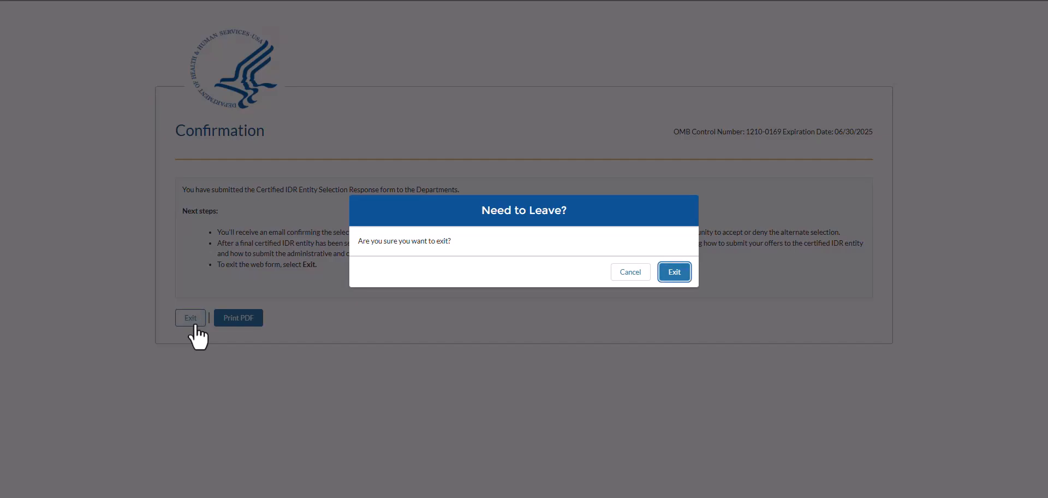
{"action": "left_click", "coordinate": [680, 273]}
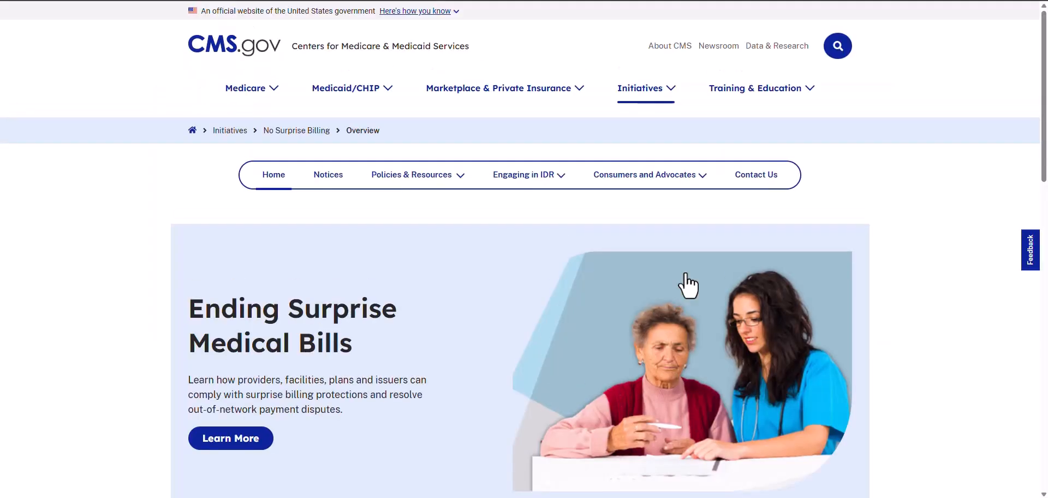